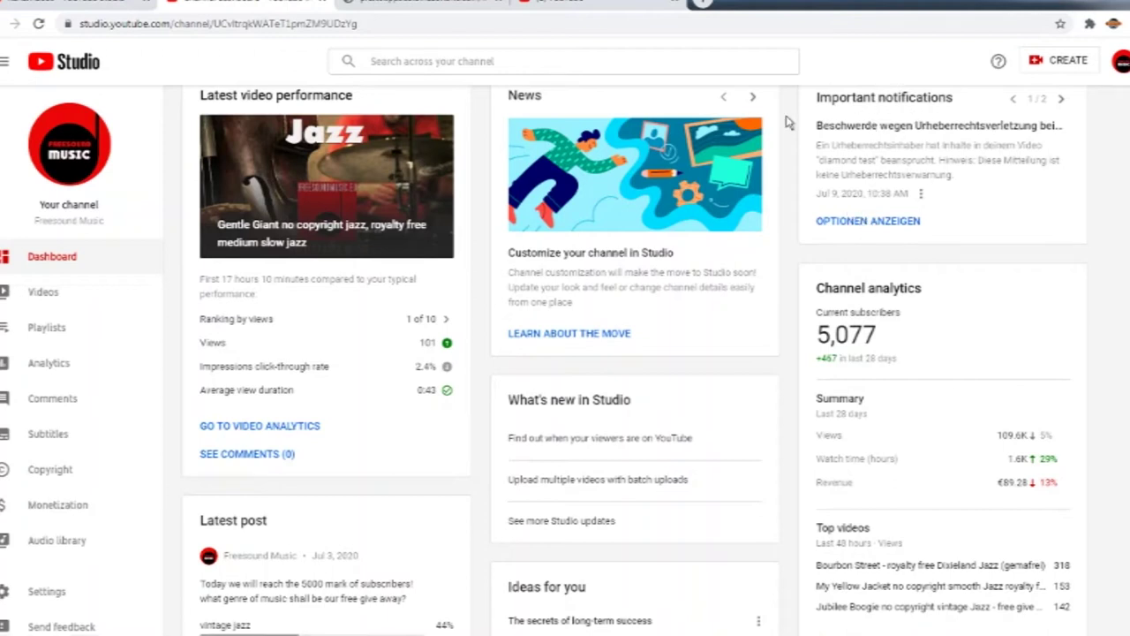
Step: Show the copyright claim details and list the available actions for the Diamonds claim
click(864, 222)
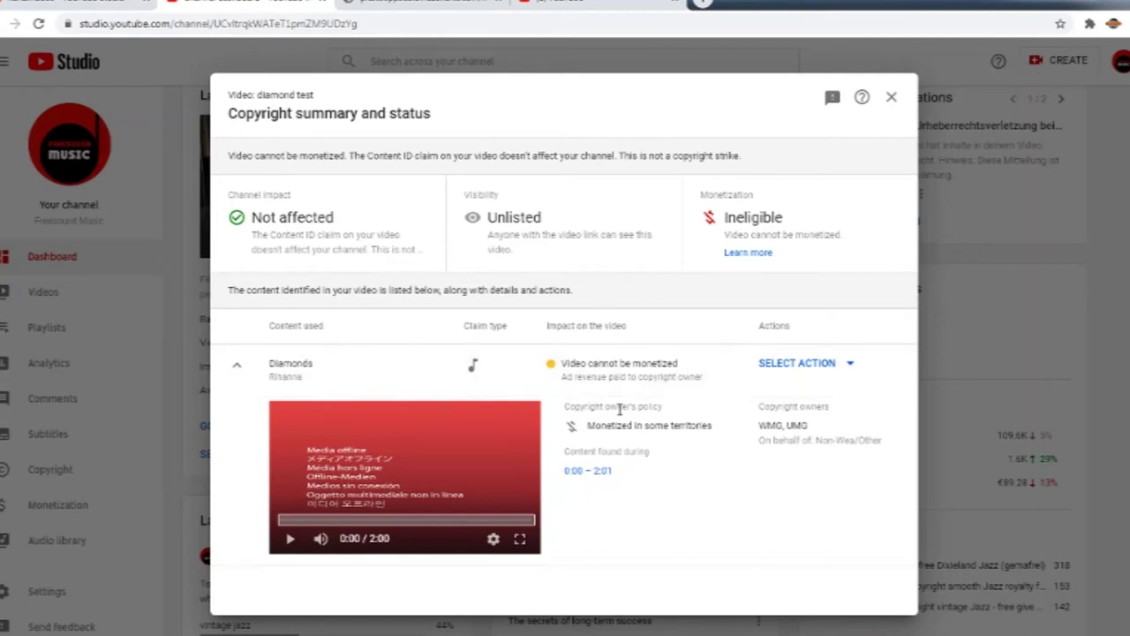
click(818, 370)
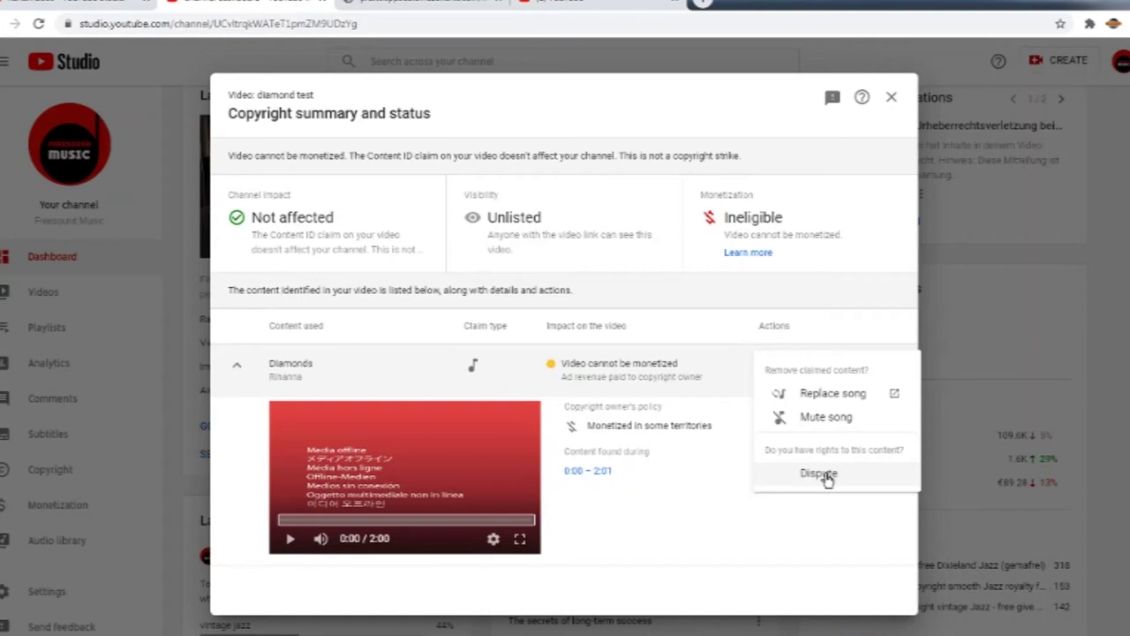
Step: Choose Dispute for the Diamonds claim and confirm it isn't based on the listed reasons
click(825, 475)
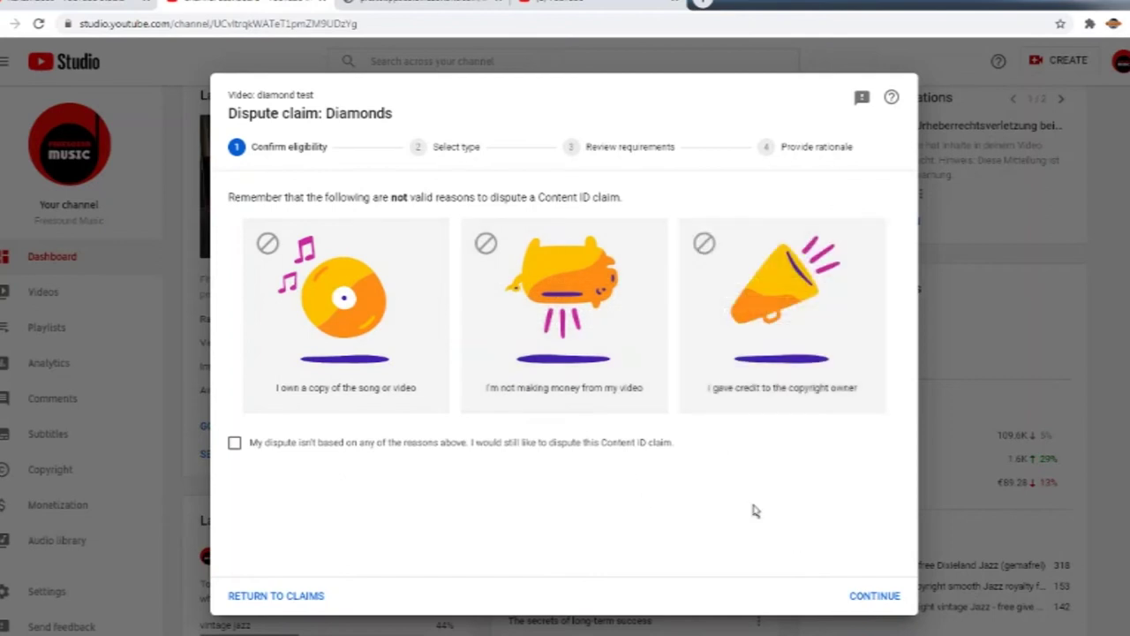
click(235, 447)
Step: Select License as the dispute reason and continue to the license requirements
click(874, 596)
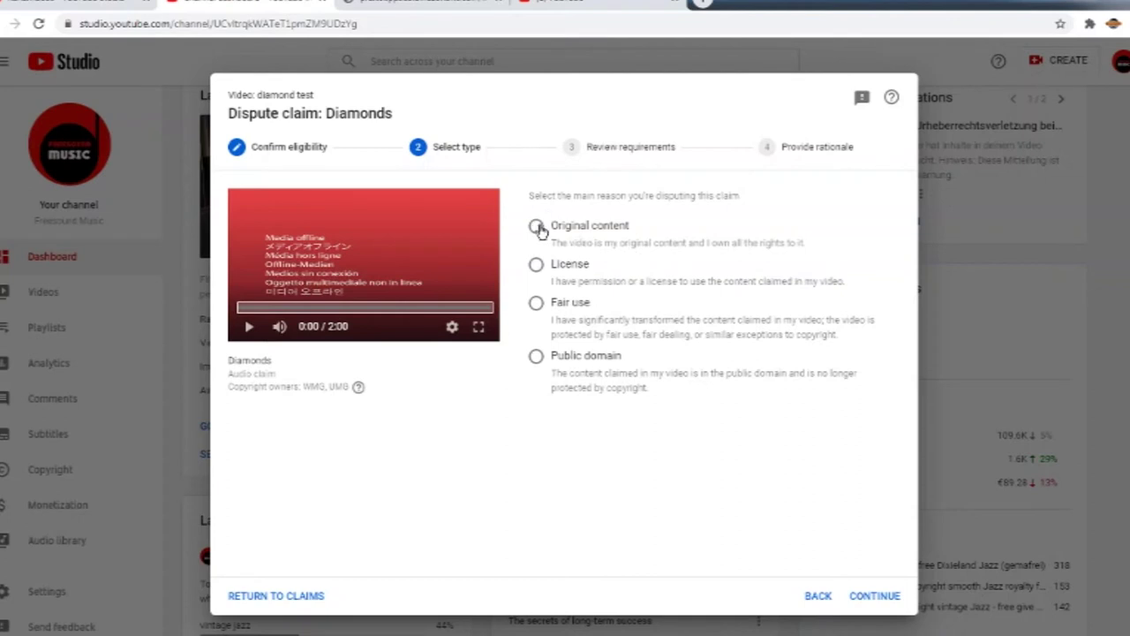
click(536, 228)
click(537, 266)
click(536, 356)
click(537, 265)
click(876, 598)
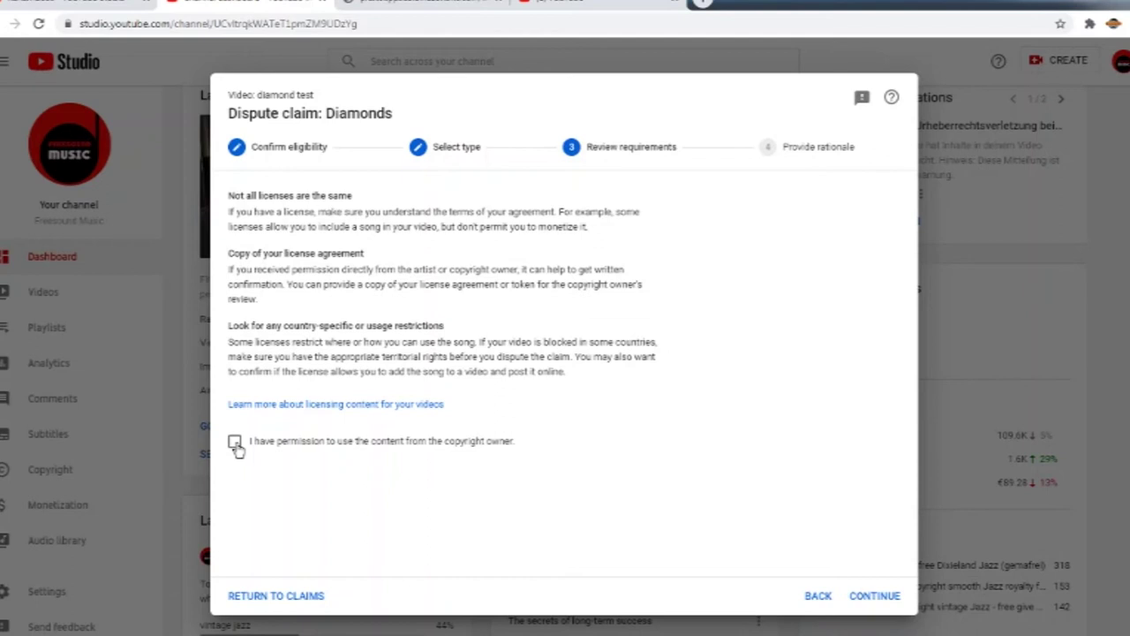
Step: Tick the 'I have permission to use the content from the copyright owner' checkbox
click(236, 445)
click(236, 445)
Step: Tick the three agreement statements and enter a full-name signature on the rationale step
click(881, 597)
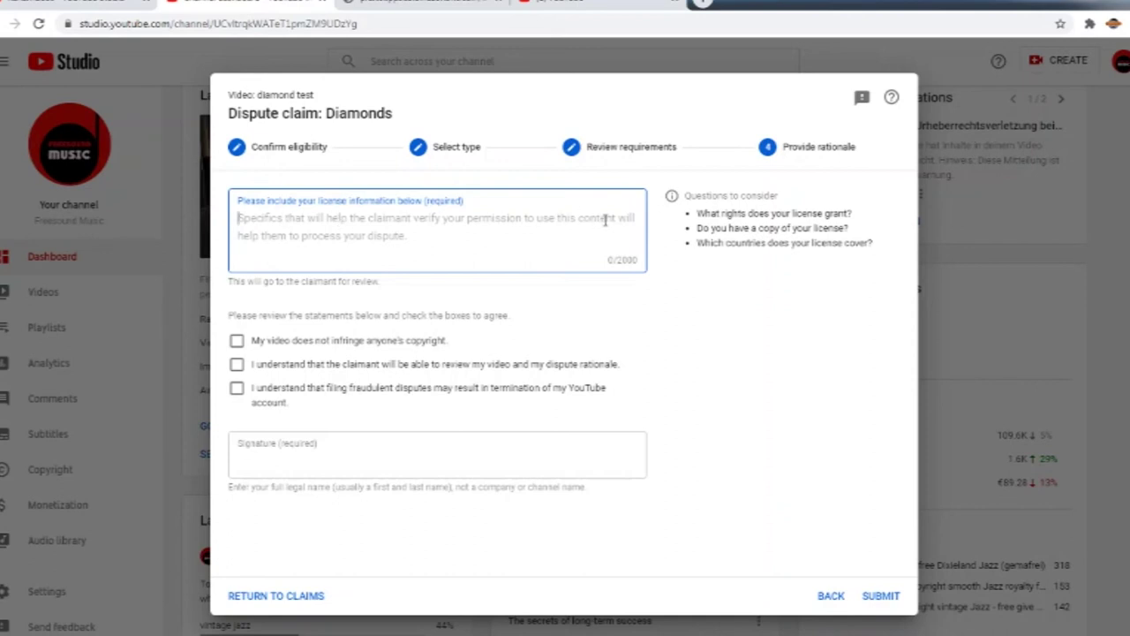
click(236, 342)
click(237, 365)
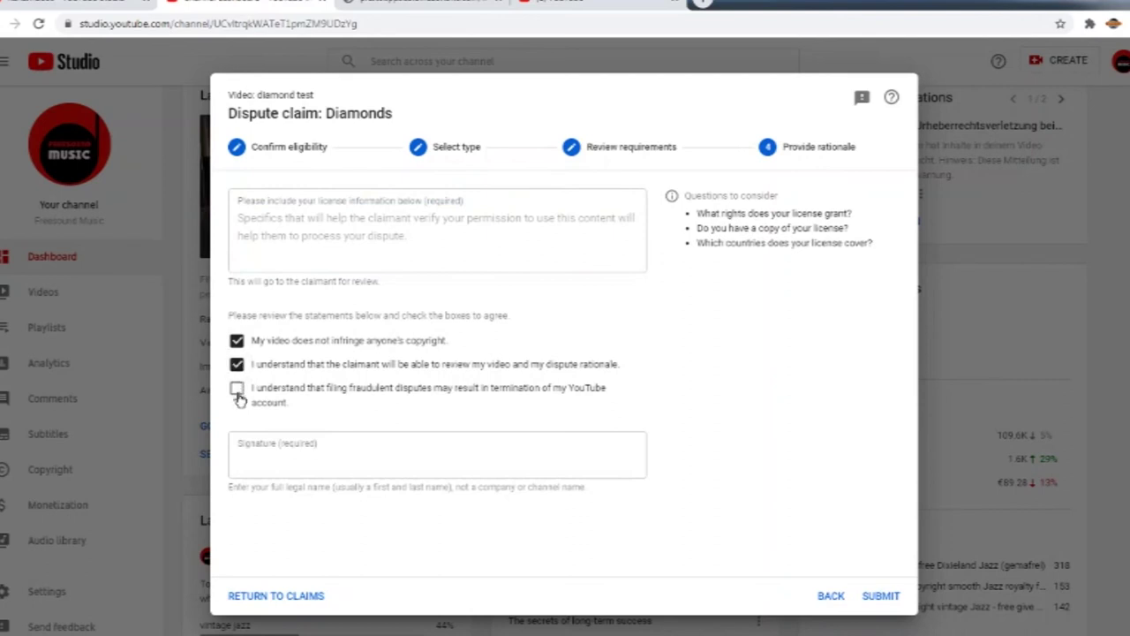
click(237, 391)
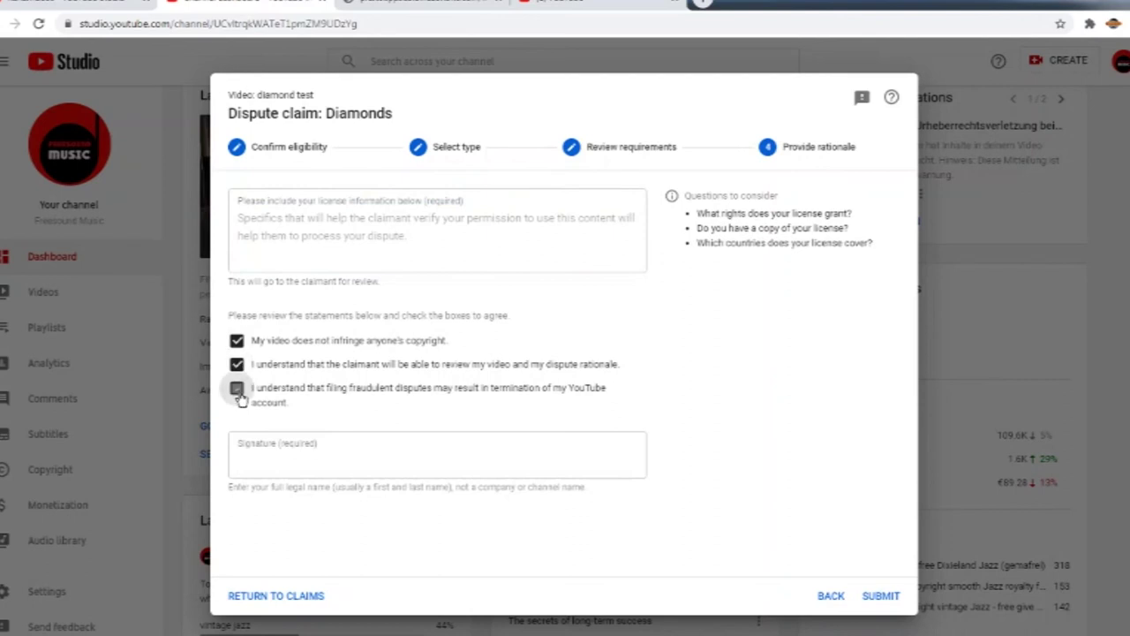
click(261, 459)
text(billy f)
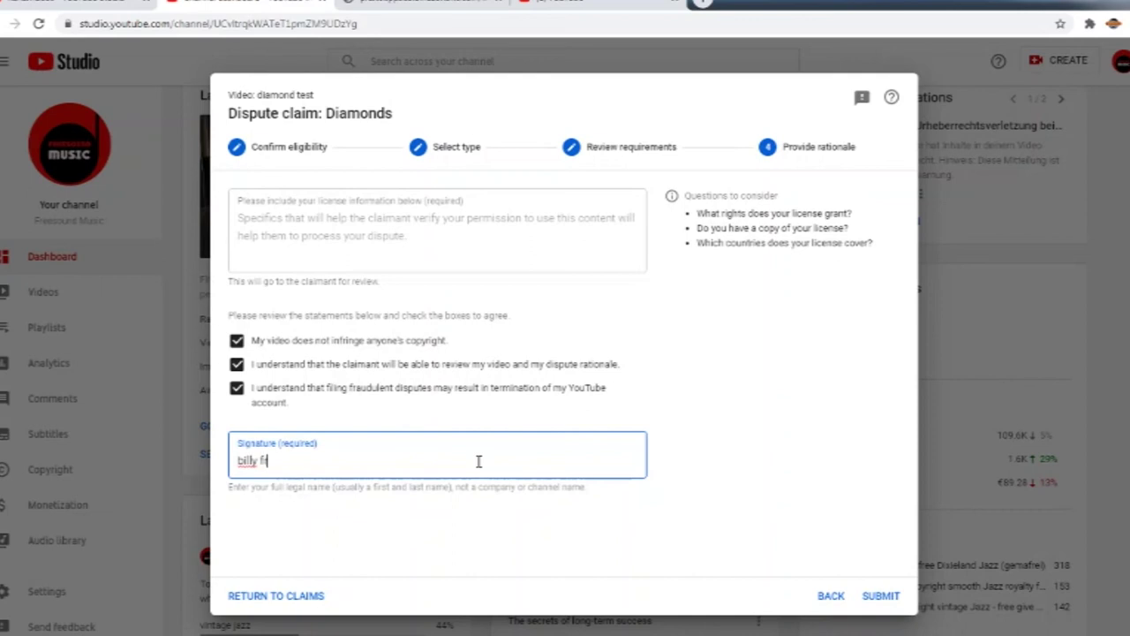
text(eesound)
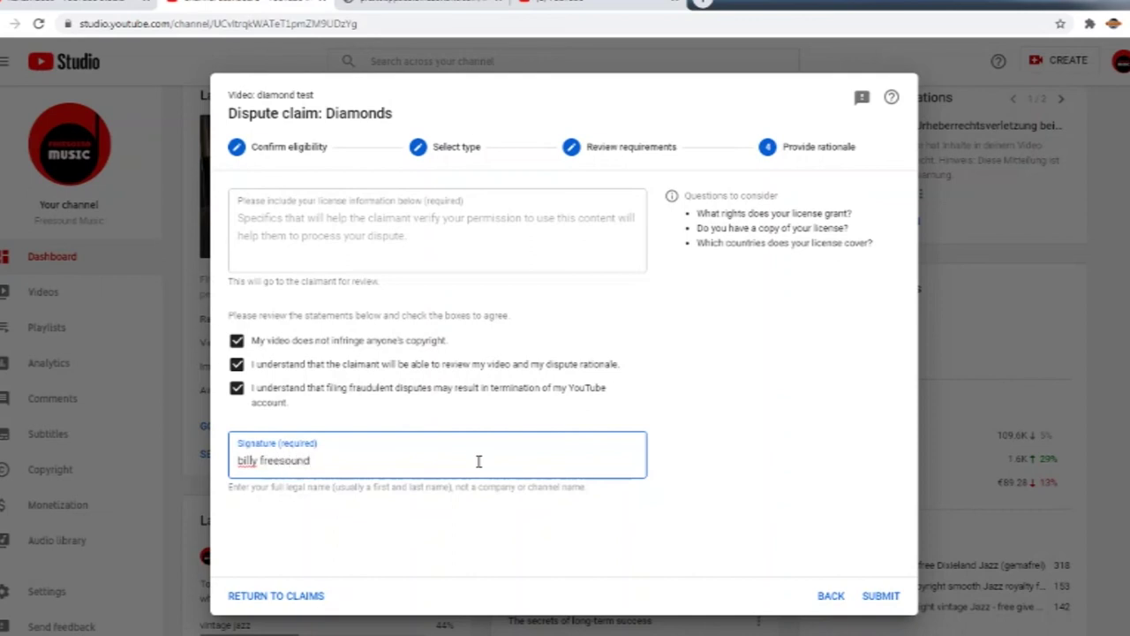